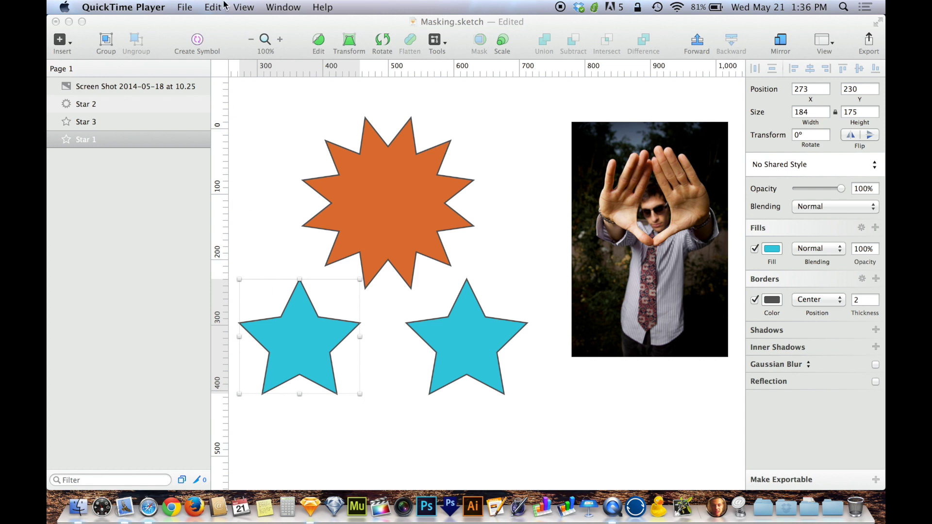
Turn Star 1 into a mask with Layer > Use as Mask.
{"action": "left_click", "coordinate": [307, 363]}
{"action": "left_click", "coordinate": [240, 6]}
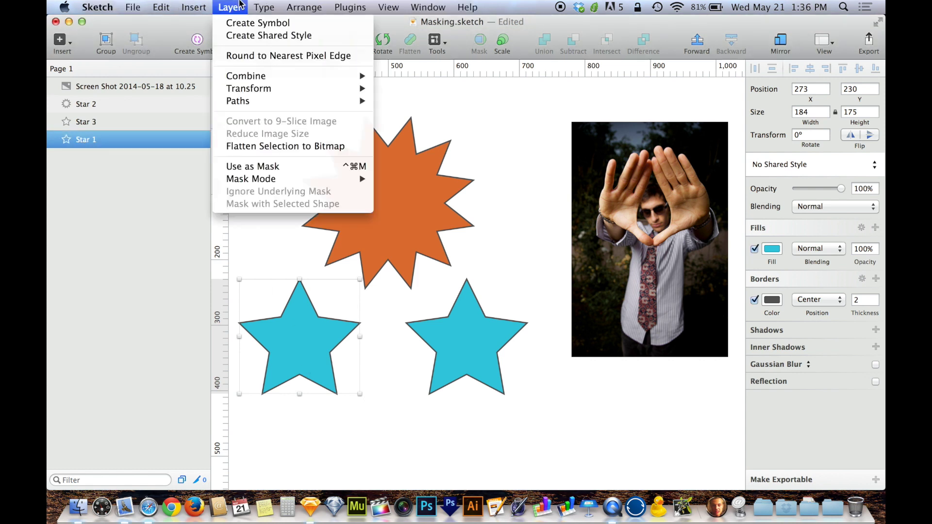
{"action": "left_click", "coordinate": [277, 167]}
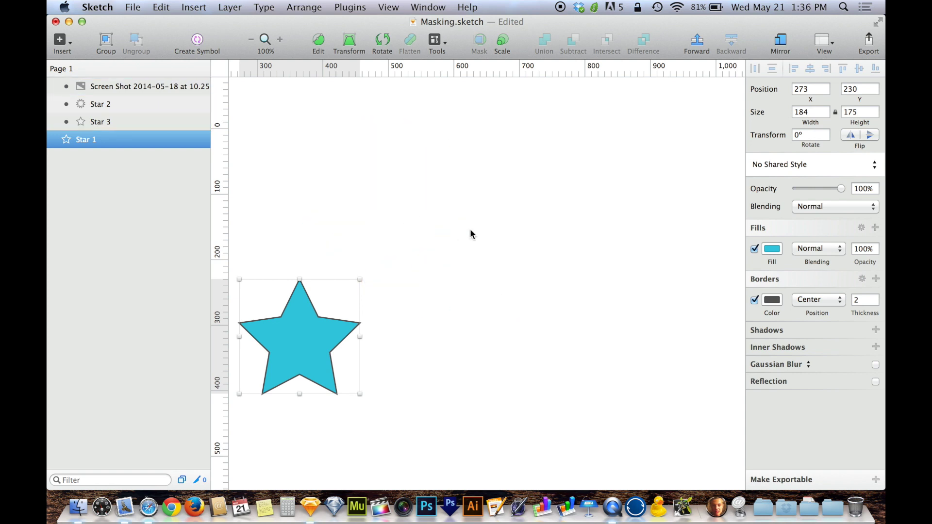
Test the mask by dragging the orange starburst onto the blue star and back, then deselect.
{"action": "left_click_drag", "start_coordinate": [394, 233], "coordinate": [343, 414]}
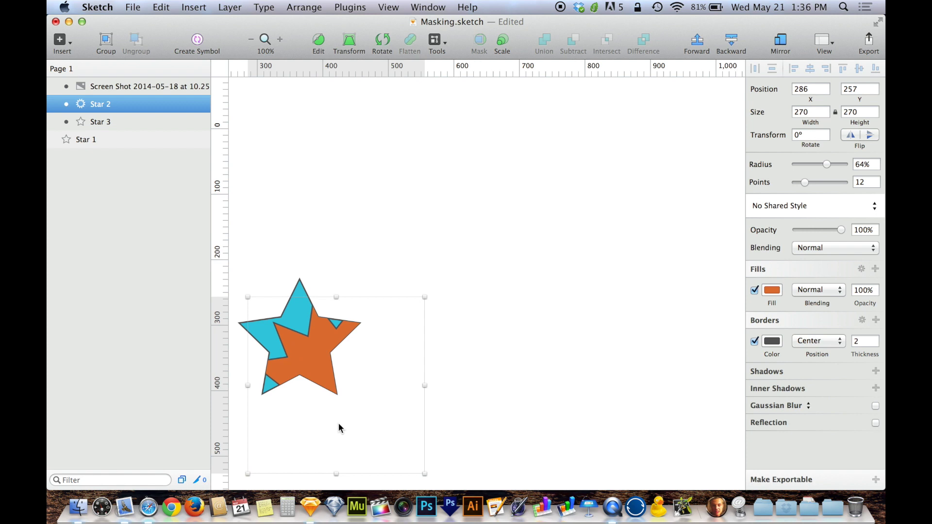
{"action": "left_click_drag", "start_coordinate": [339, 423], "coordinate": [391, 249]}
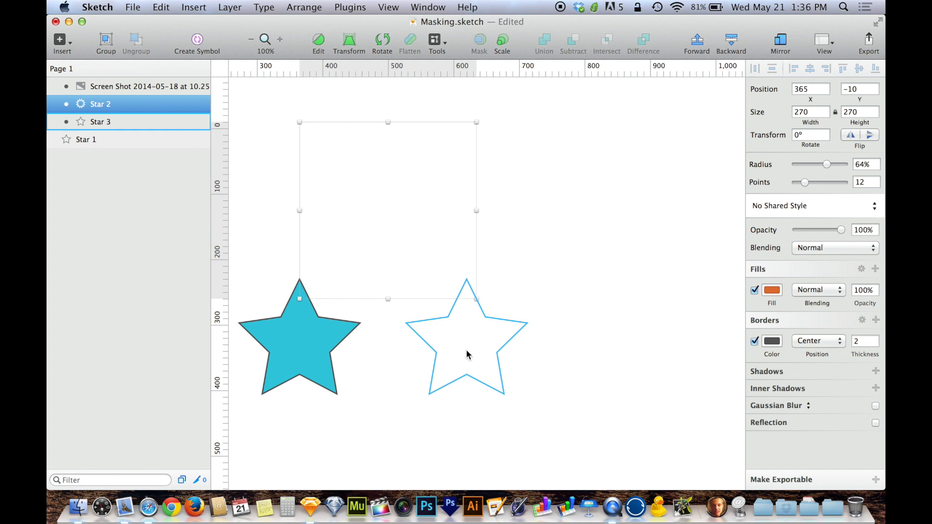
{"action": "left_click", "coordinate": [392, 366]}
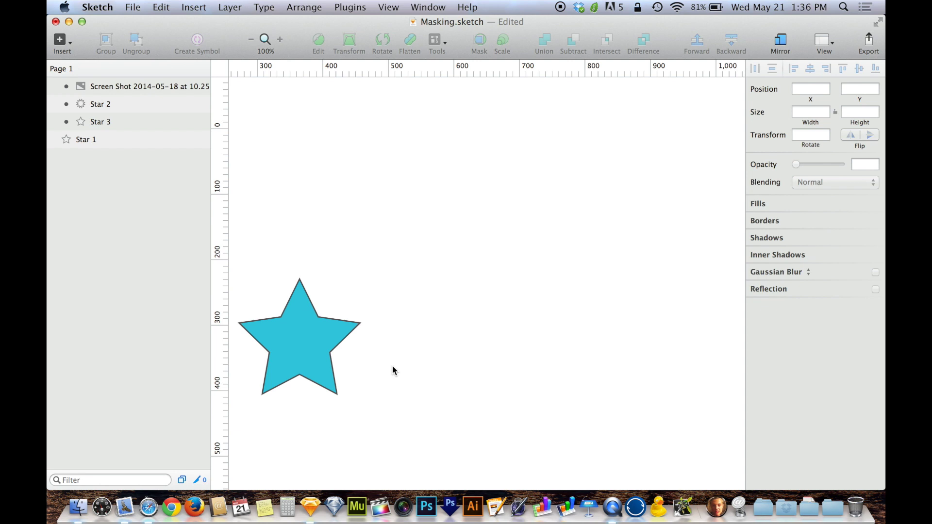
{"action": "left_click", "coordinate": [116, 145]}
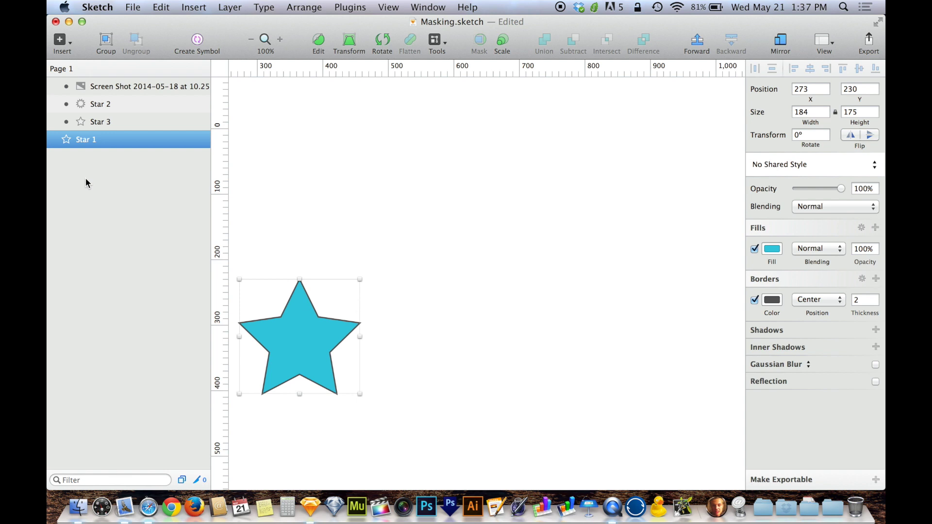
{"action": "left_click", "coordinate": [120, 86]}
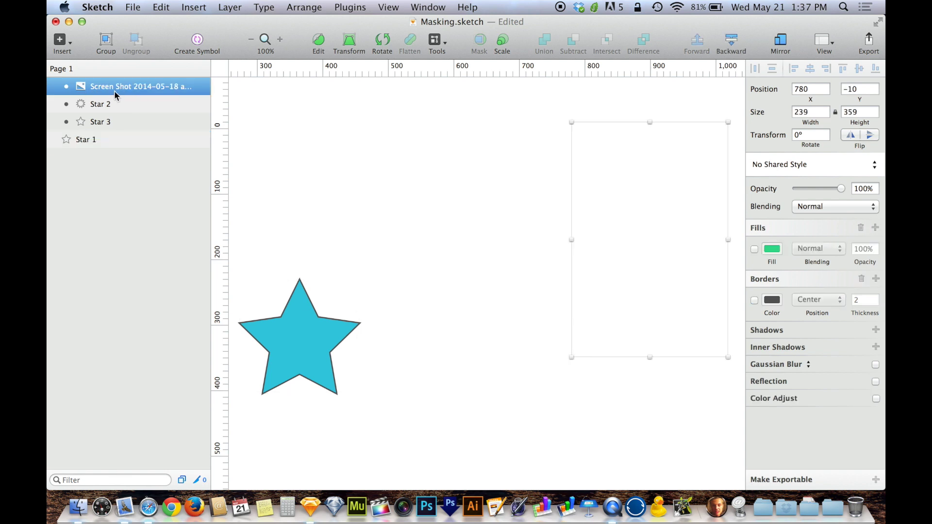
{"action": "right_click", "coordinate": [99, 89]}
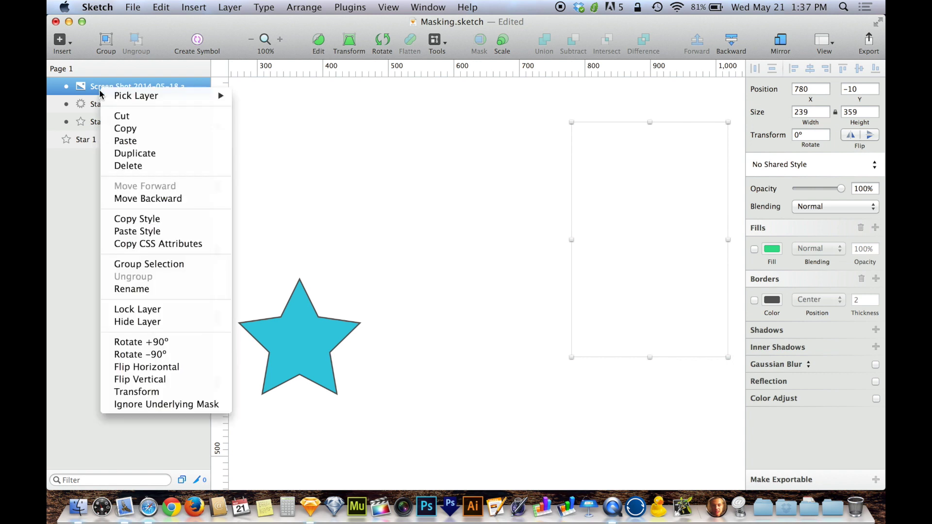
{"action": "left_click", "coordinate": [181, 404]}
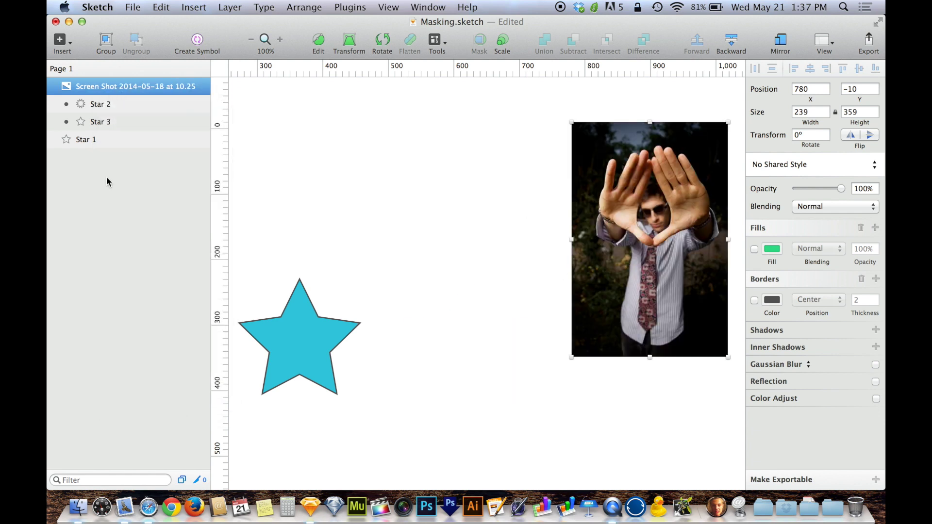
{"action": "key", "text": "super+z"}
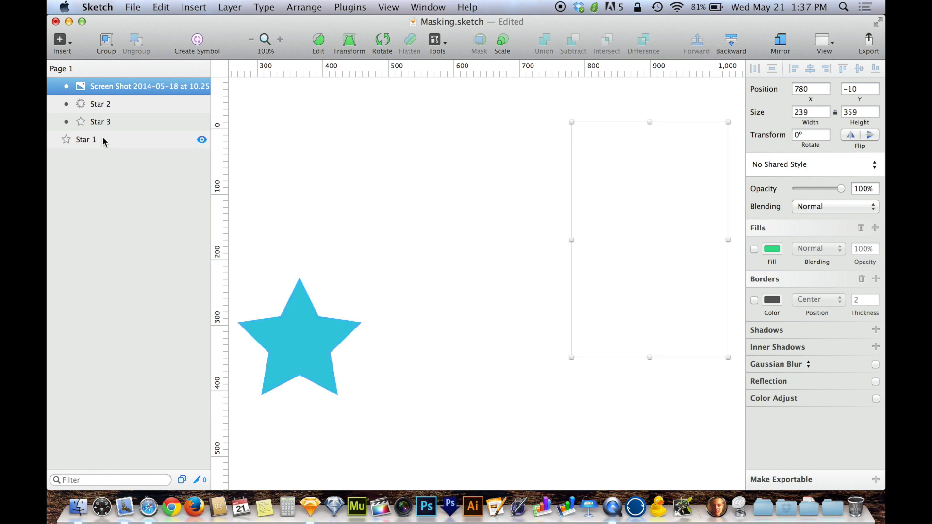
{"action": "left_click", "coordinate": [103, 139]}
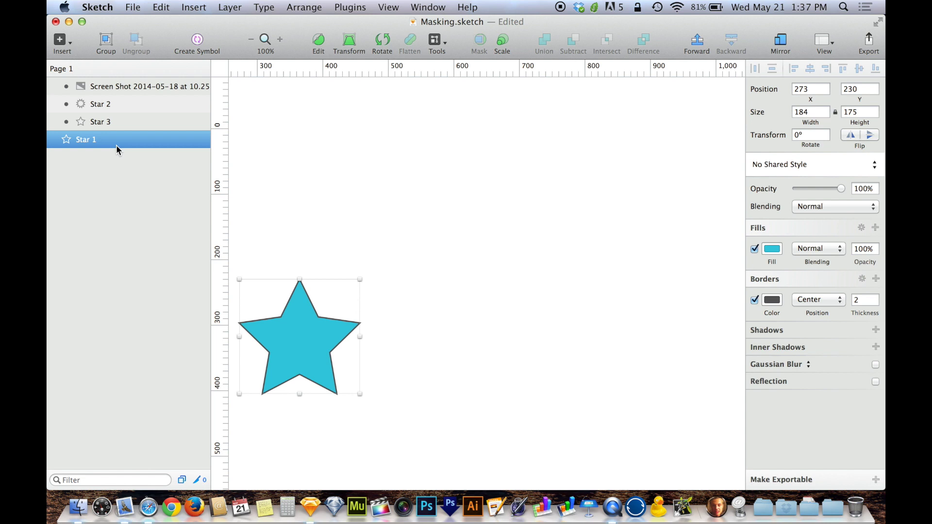
Move the starburst onto Star 1, stack it below Star 3, and group it with Star 1.
{"action": "left_click", "coordinate": [129, 102]}
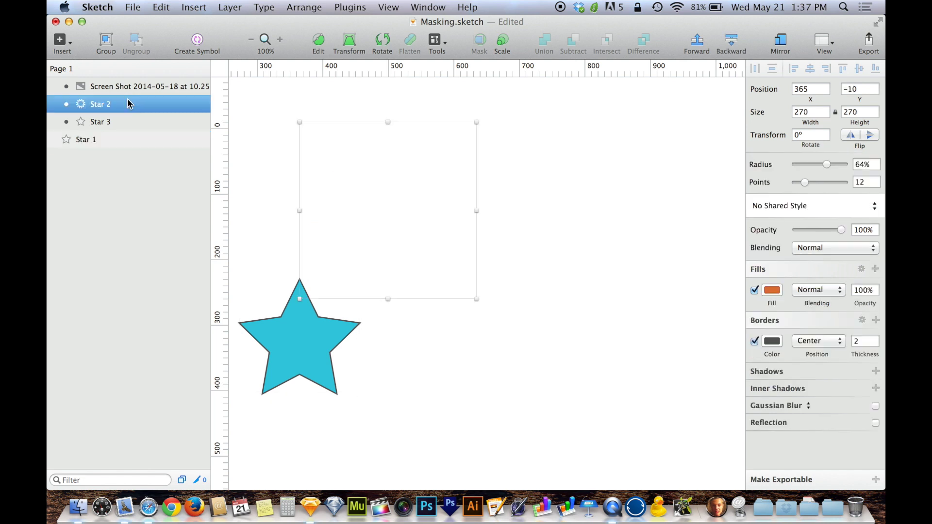
{"action": "left_click_drag", "start_coordinate": [358, 174], "coordinate": [266, 354]}
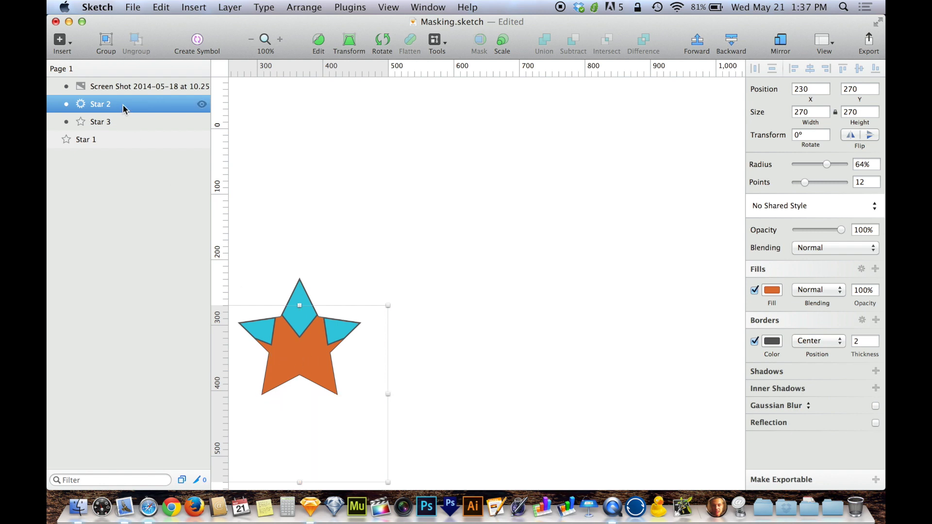
{"action": "left_click_drag", "start_coordinate": [124, 108], "coordinate": [102, 131]}
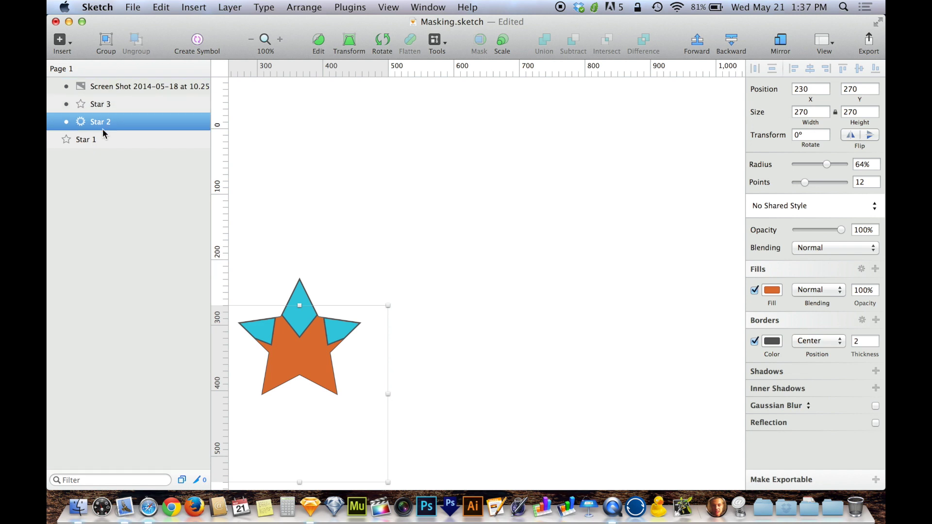
{"action": "left_click", "coordinate": [101, 141], "text": "shift"}
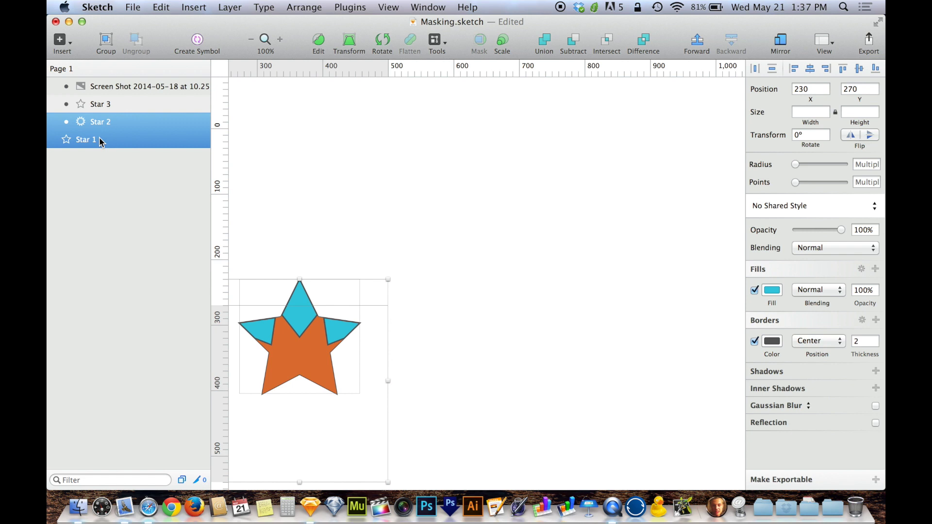
{"action": "key", "text": "super+g"}
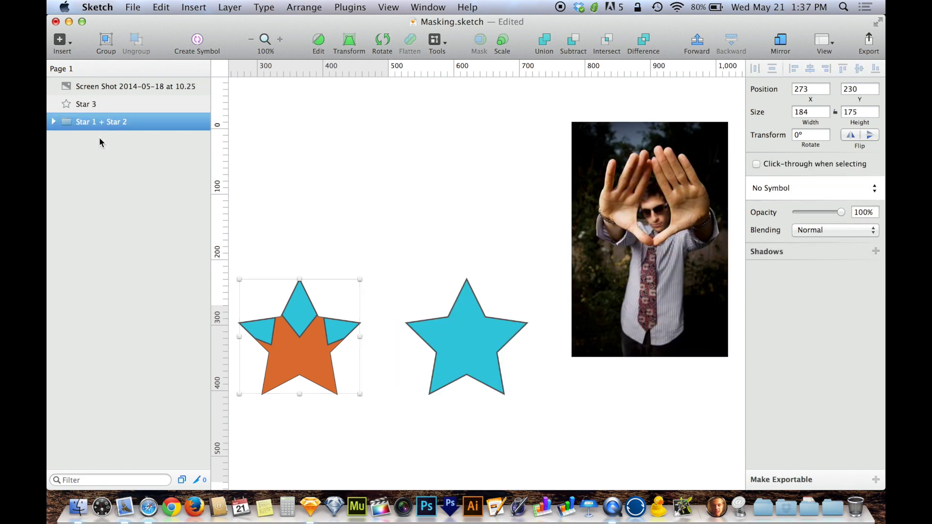
Inspect Star 1 and Star 2 inside the Star 1 + Star 2 group, then collapse it.
{"action": "left_click", "coordinate": [53, 122]}
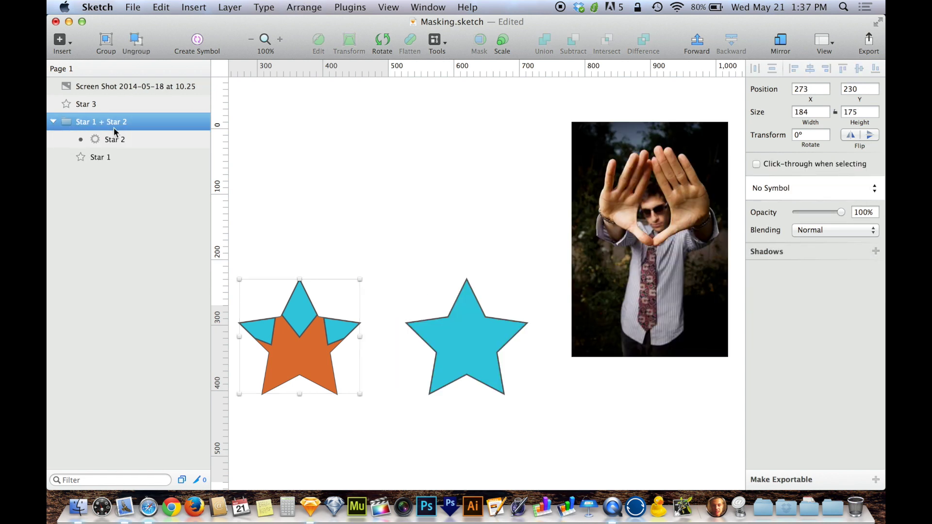
{"action": "left_click", "coordinate": [108, 161]}
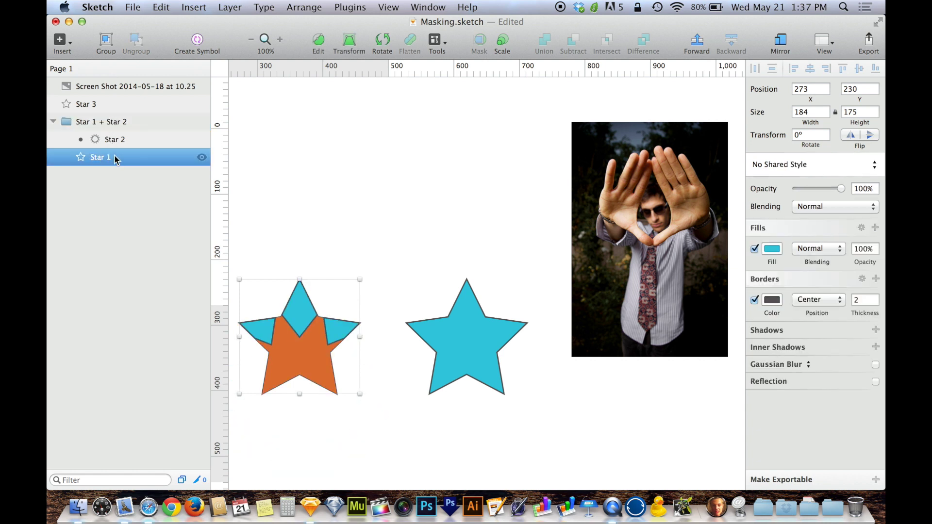
{"action": "left_click", "coordinate": [111, 143]}
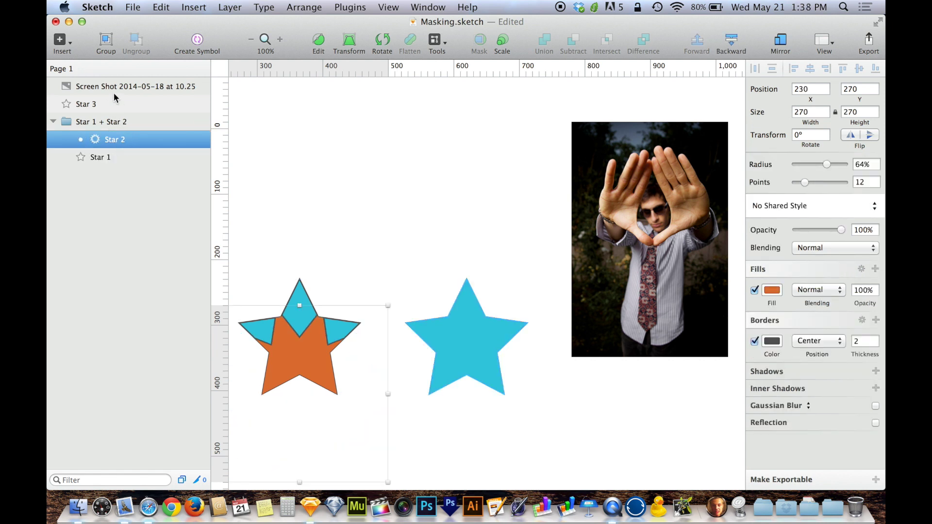
{"action": "left_click", "coordinate": [120, 121]}
{"action": "key", "text": "Left"}
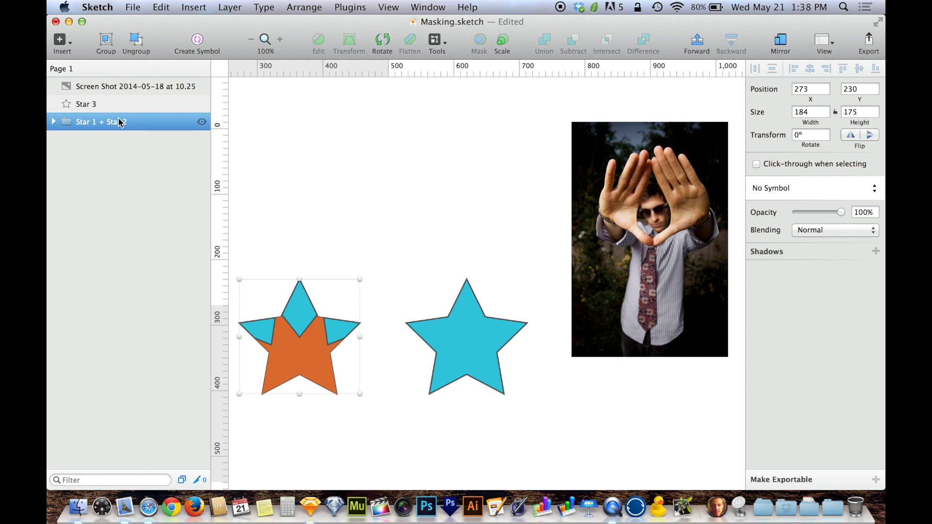
Move Star 3 up and try masking with both stars selected, then cancel and deselect.
{"action": "left_click_drag", "start_coordinate": [449, 356], "coordinate": [461, 243]}
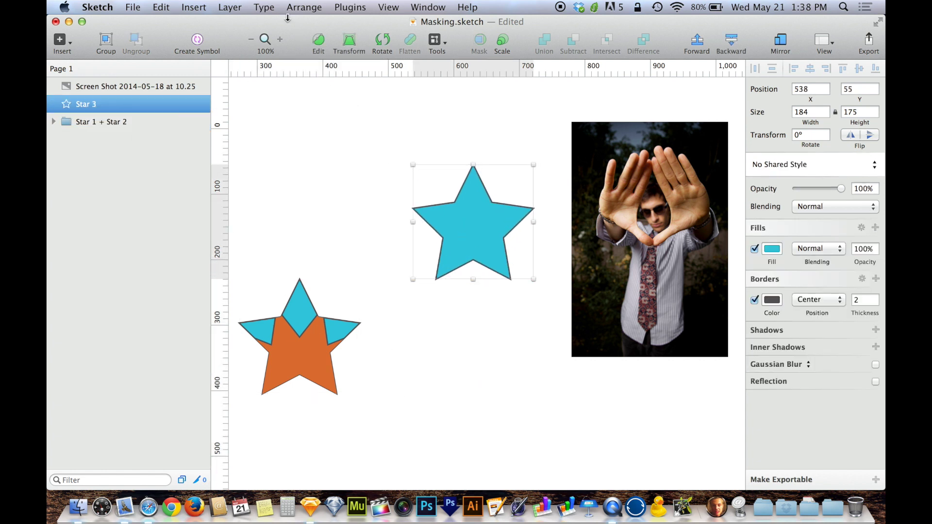
{"action": "left_click", "coordinate": [227, 7]}
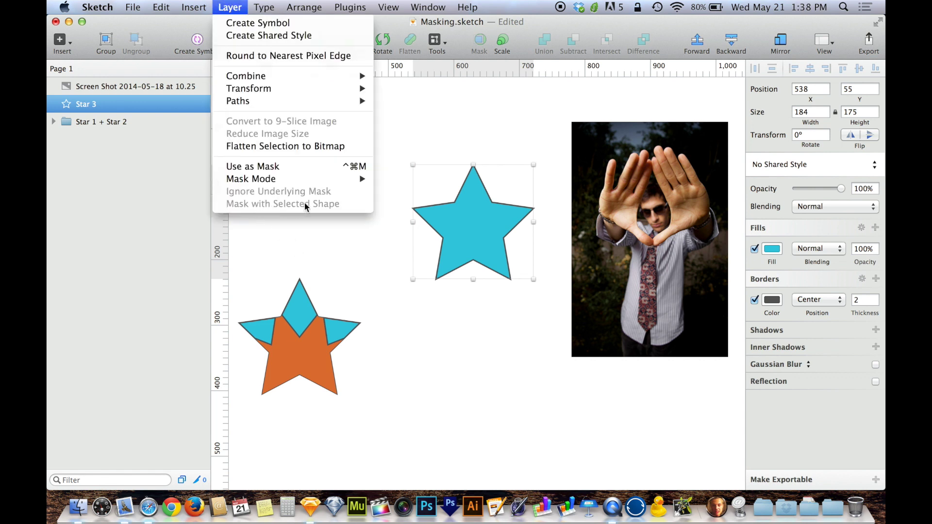
{"action": "left_click", "coordinate": [474, 276]}
{"action": "left_click_drag", "start_coordinate": [457, 225], "coordinate": [307, 328]}
{"action": "left_click", "coordinate": [230, 6]}
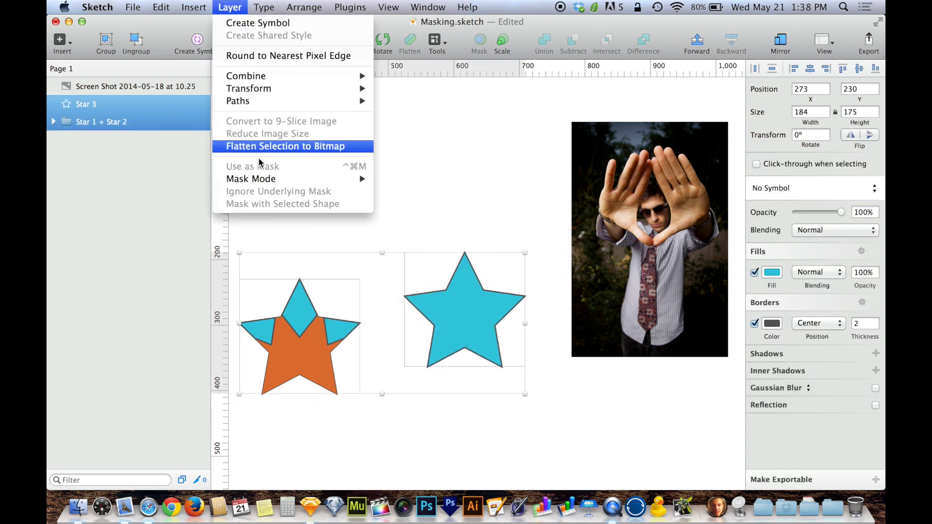
{"action": "left_click", "coordinate": [470, 218]}
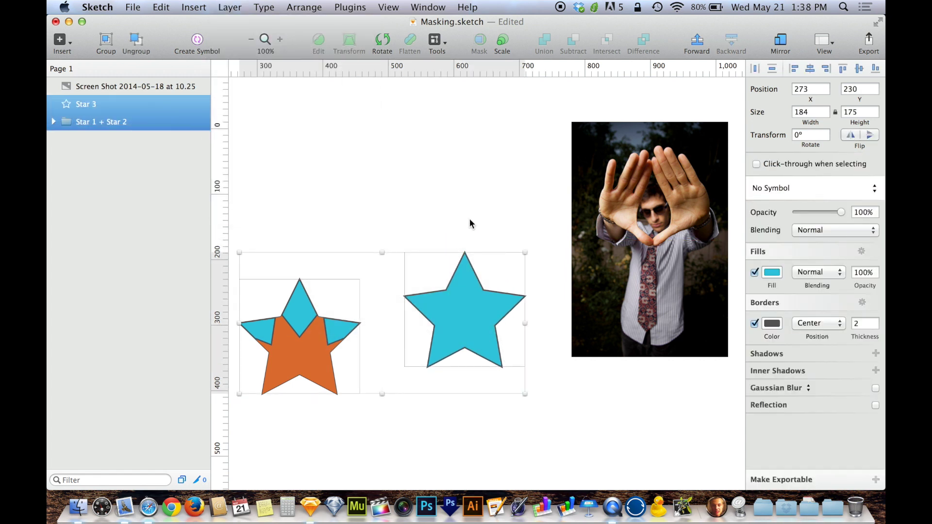
{"action": "left_click", "coordinate": [464, 237]}
Position the blue star over the photo and select both for masking.
{"action": "left_click_drag", "start_coordinate": [444, 322], "coordinate": [468, 241]}
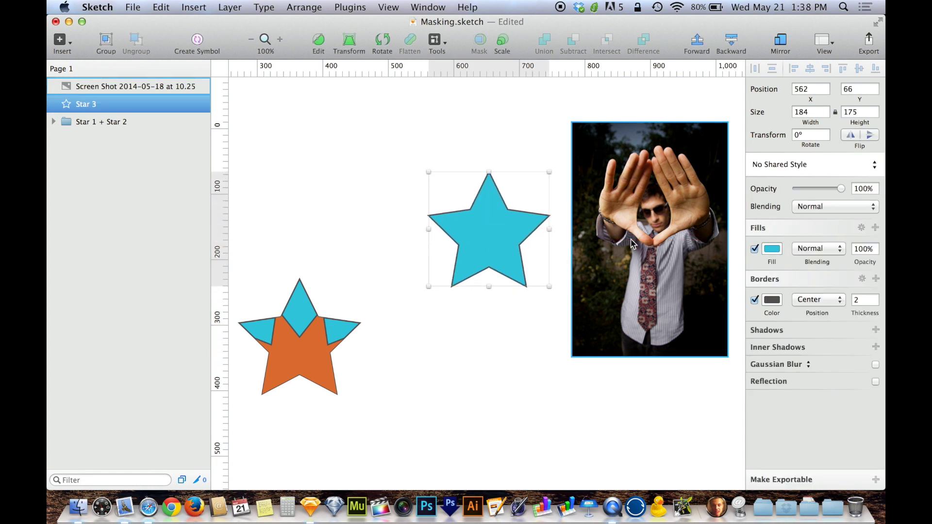
{"action": "left_click", "coordinate": [627, 245]}
{"action": "left_click_drag", "start_coordinate": [627, 245], "coordinate": [611, 260]}
{"action": "left_click_drag", "start_coordinate": [421, 147], "coordinate": [631, 236]}
{"action": "left_click", "coordinate": [229, 7]}
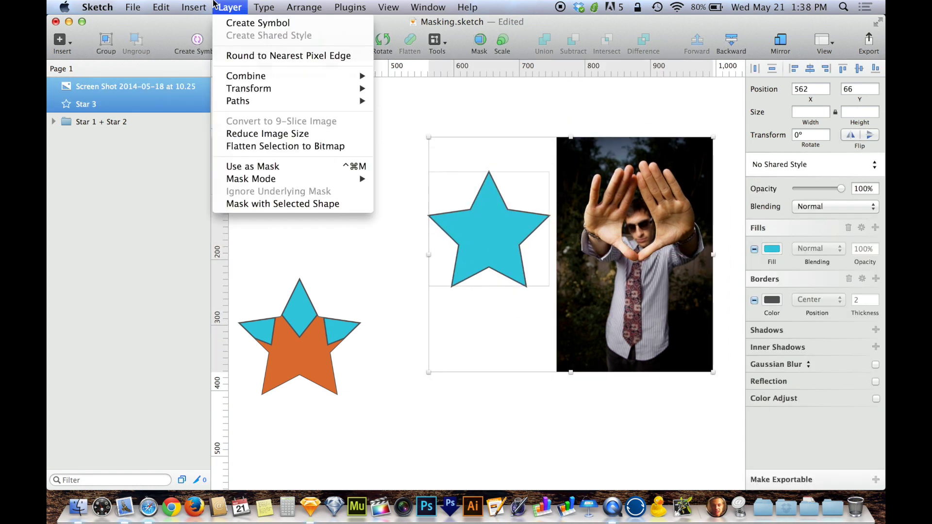
Mask the photo with the star, shift the face into it, and move the starburst group alongside.
{"action": "left_click", "coordinate": [252, 204]}
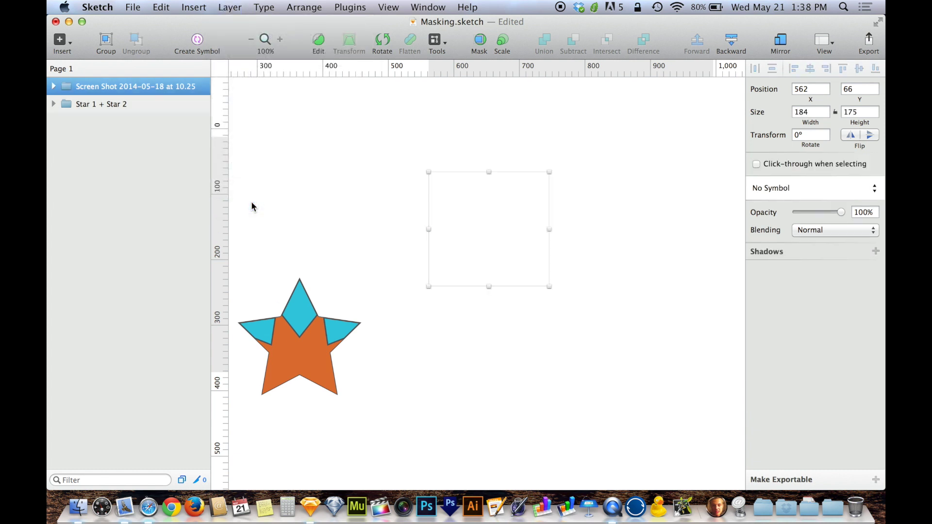
{"action": "left_click_drag", "start_coordinate": [509, 251], "coordinate": [559, 249]}
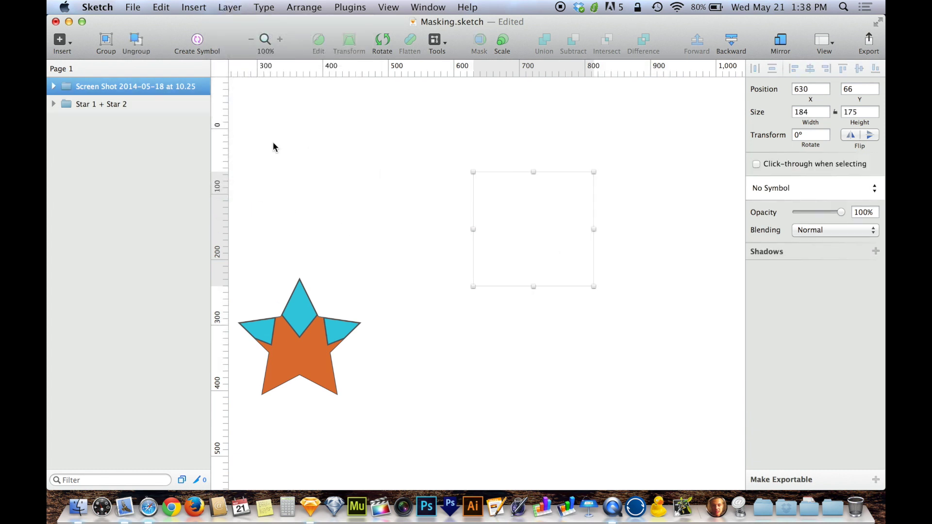
{"action": "left_click", "coordinate": [53, 86]}
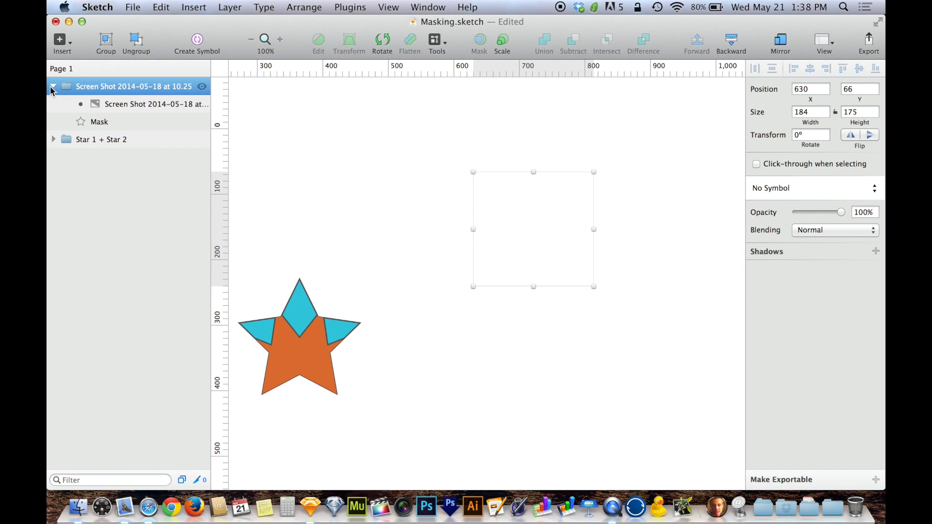
{"action": "left_click", "coordinate": [119, 104]}
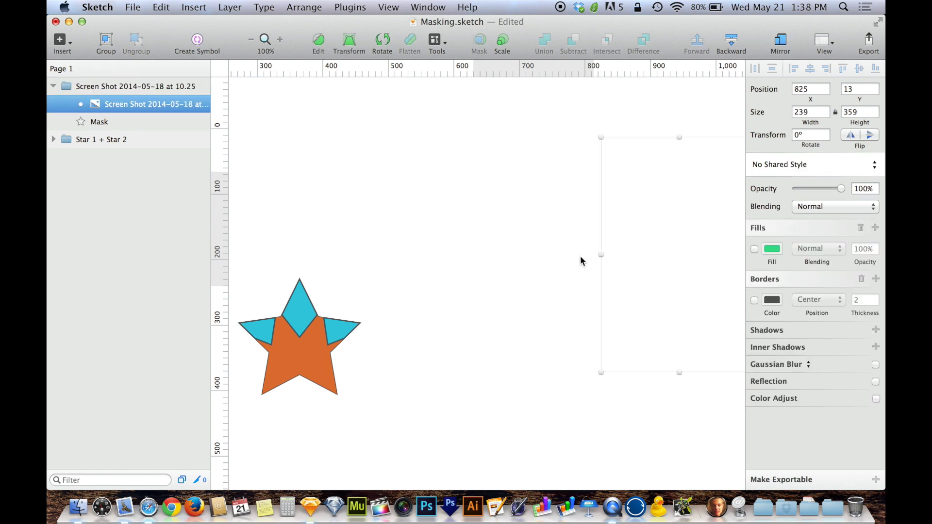
{"action": "left_click_drag", "start_coordinate": [666, 198], "coordinate": [529, 227]}
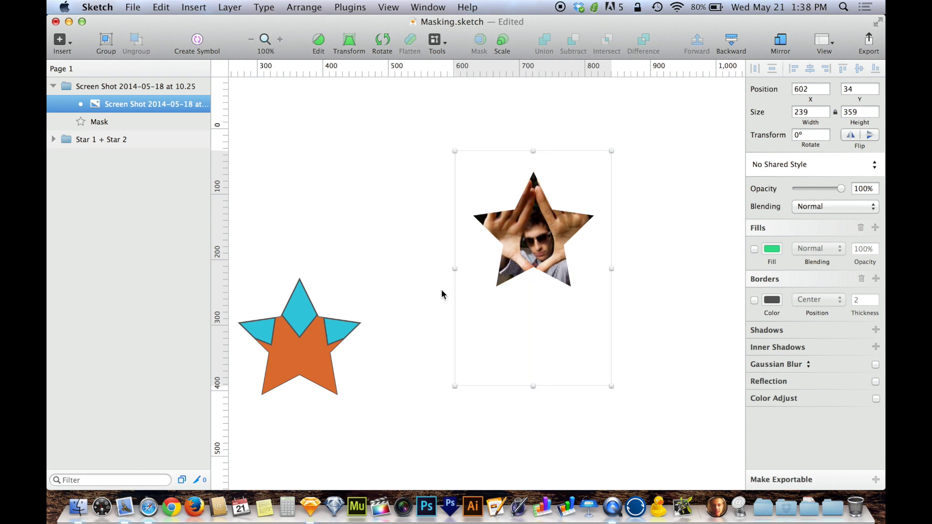
{"action": "left_click", "coordinate": [419, 315]}
{"action": "left_click_drag", "start_coordinate": [330, 337], "coordinate": [392, 266]}
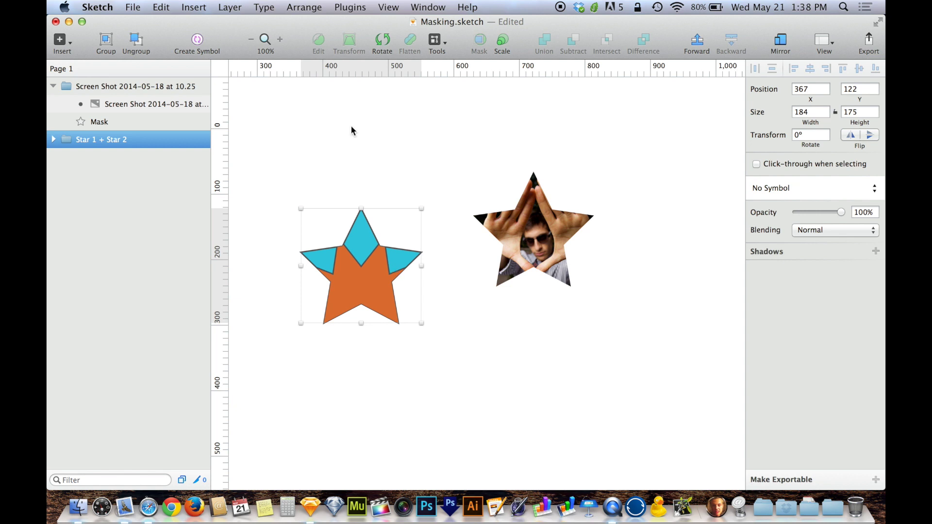
{"action": "left_click", "coordinate": [238, 7]}
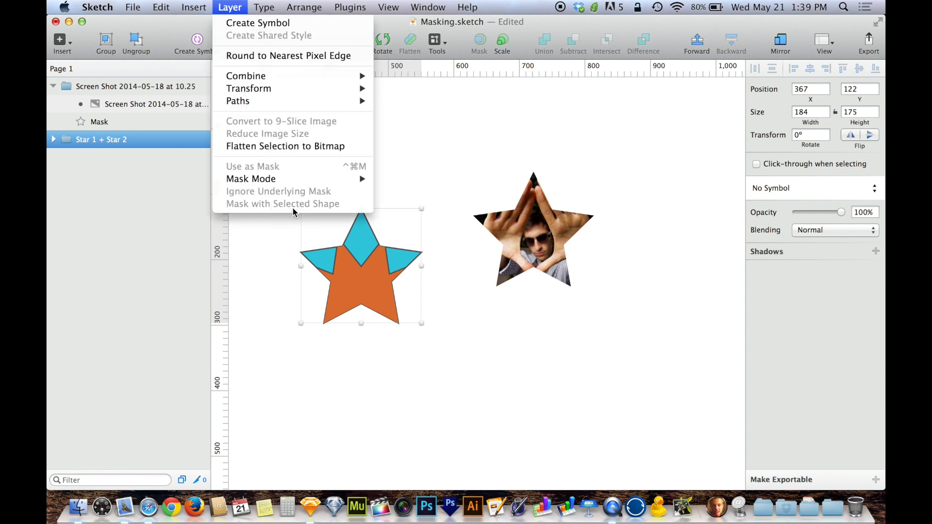
{"action": "left_click", "coordinate": [433, 188]}
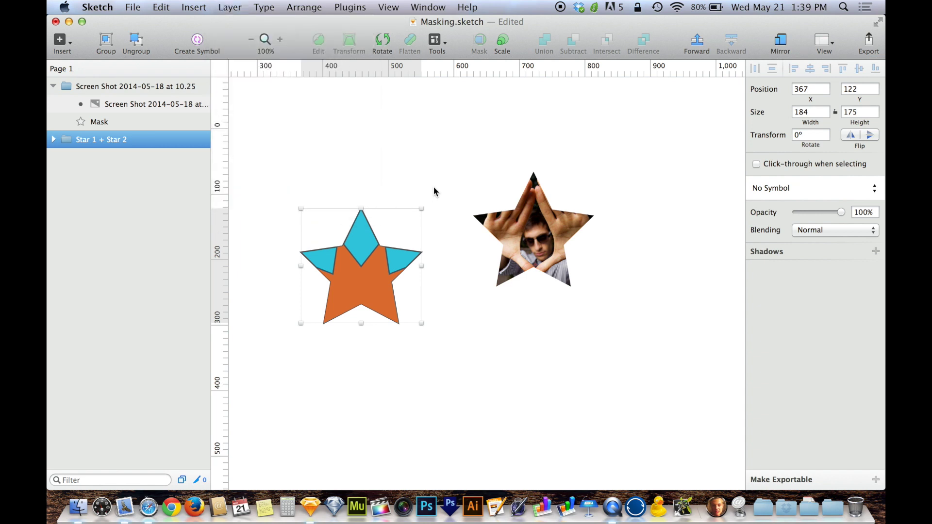